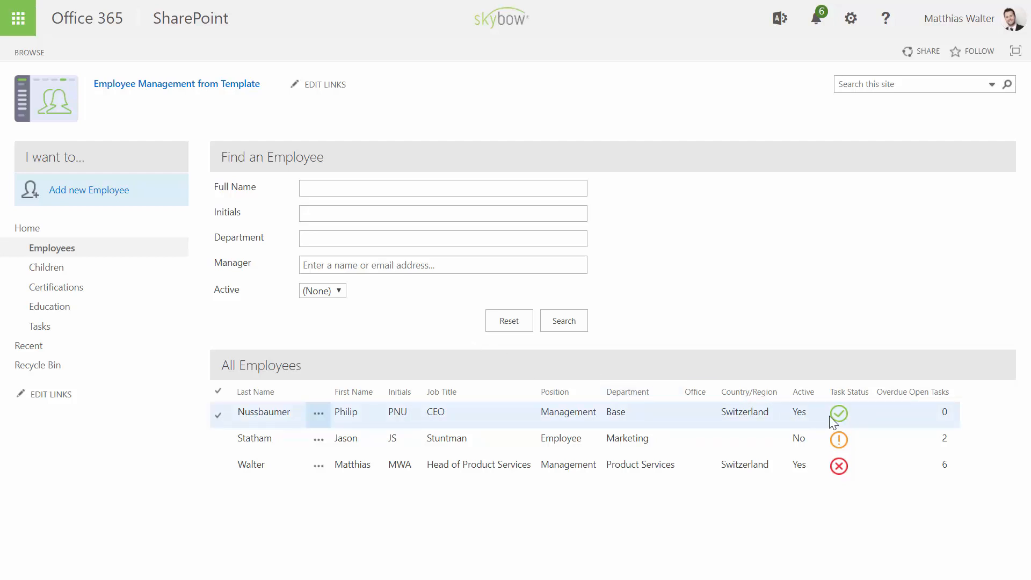
Step: Review the task status indicators in the employee list and open the tasks of the CEO's employee record
{"action": "mouse_move", "coordinate": [840, 418]}
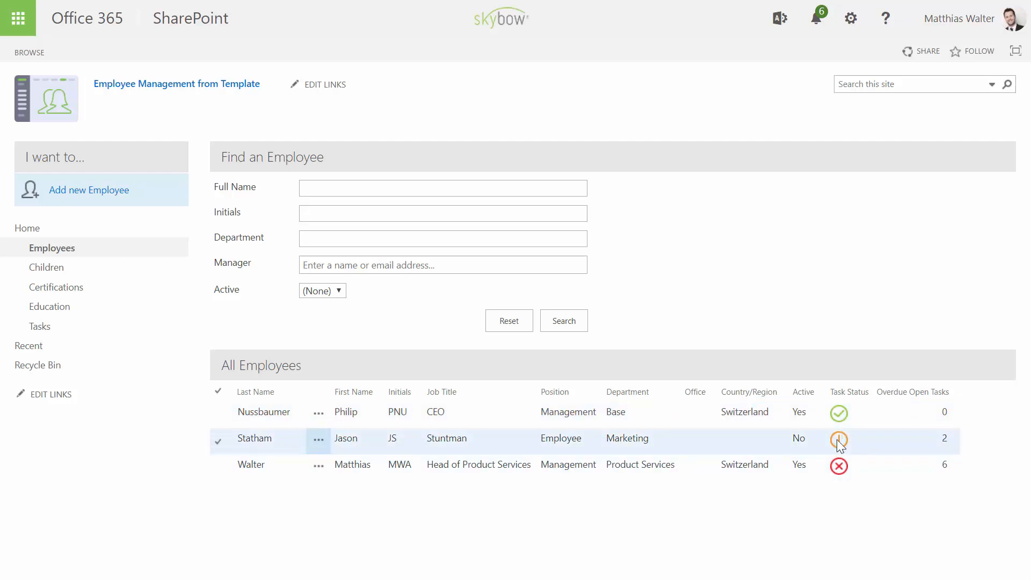
{"action": "mouse_move", "coordinate": [838, 445]}
{"action": "mouse_move", "coordinate": [840, 467]}
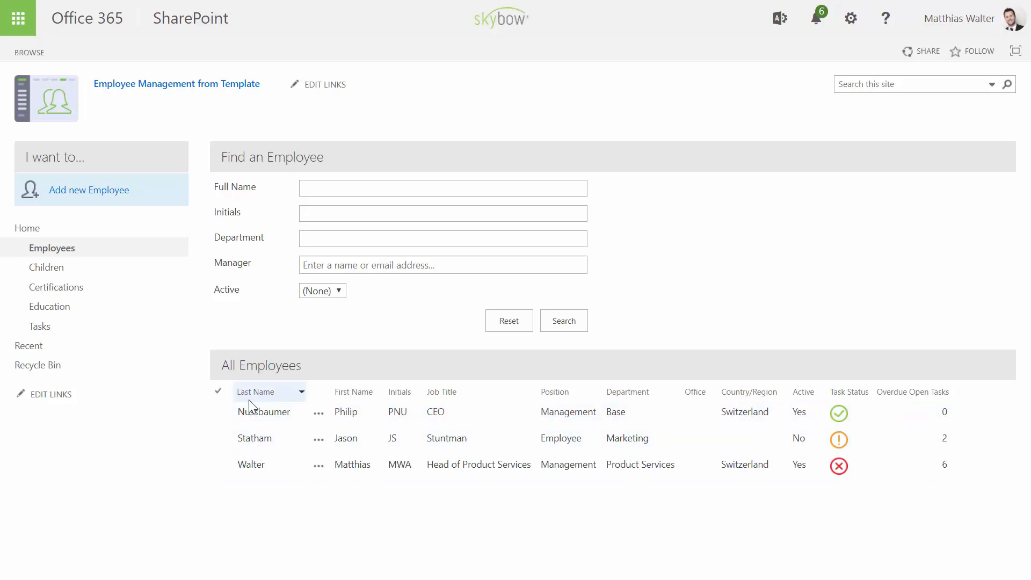
{"action": "left_click", "coordinate": [260, 417]}
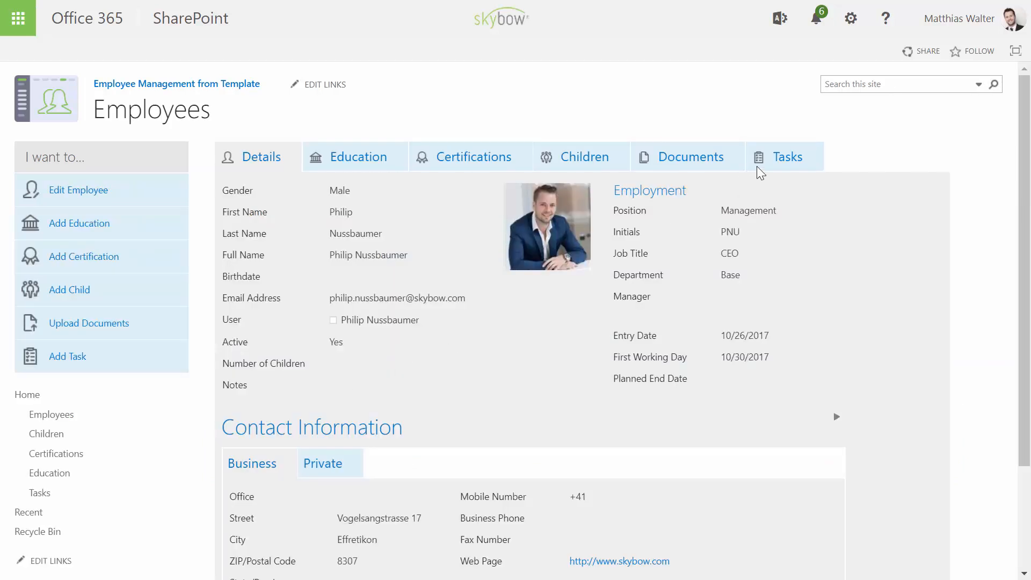
{"action": "left_click", "coordinate": [760, 171]}
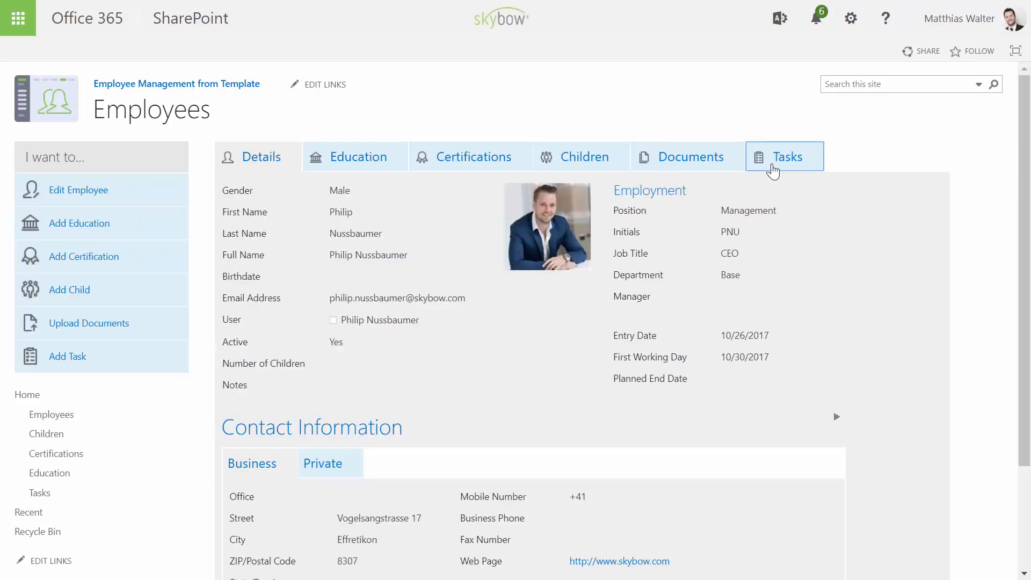
Step: Add and save a task named Task 14 with the due date 10/30/2017 for this employee
{"action": "left_click", "coordinate": [71, 360]}
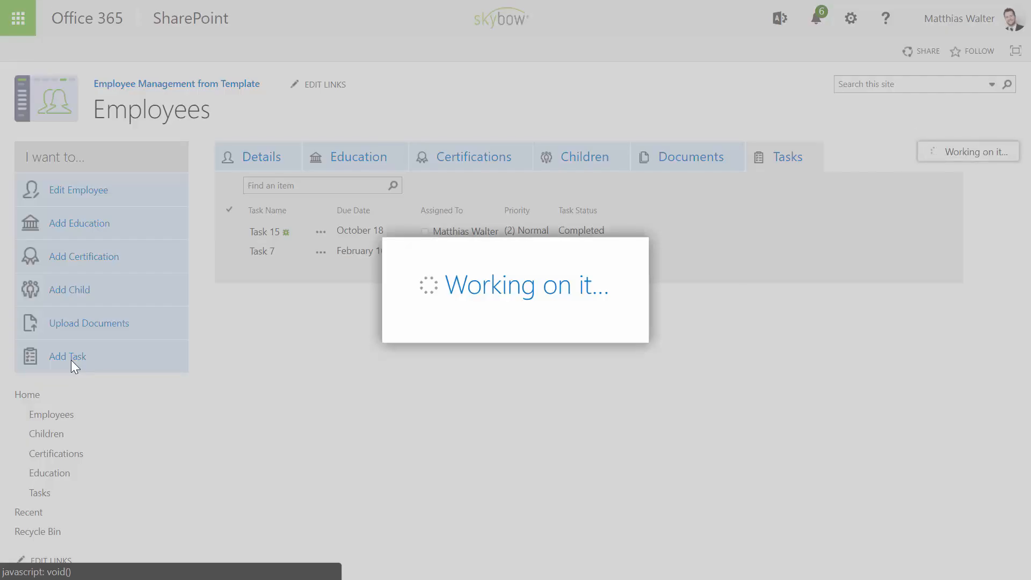
{"action": "type", "text": "Task"}
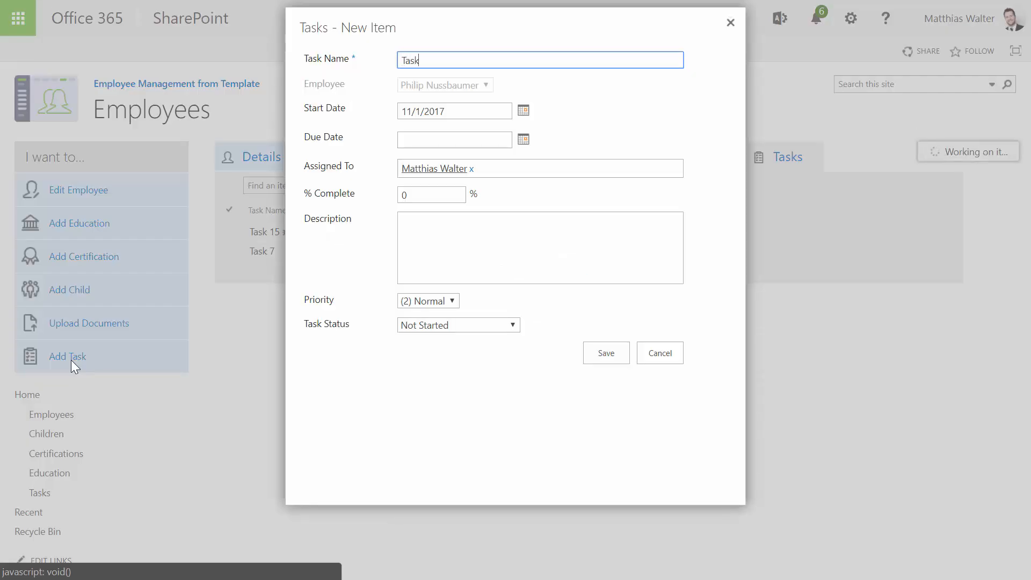
{"action": "type", "text": " 14"}
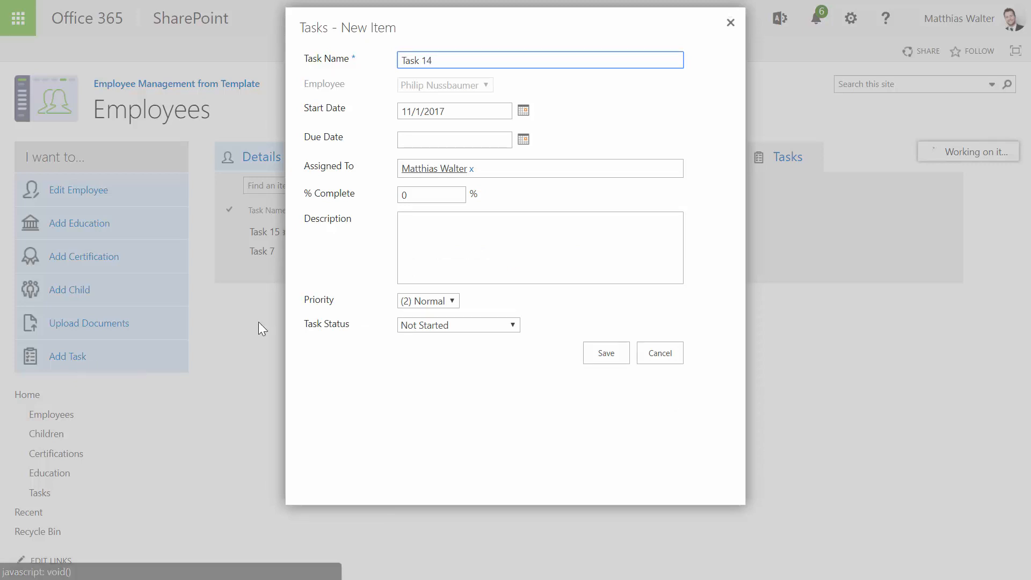
{"action": "left_click", "coordinate": [524, 140]}
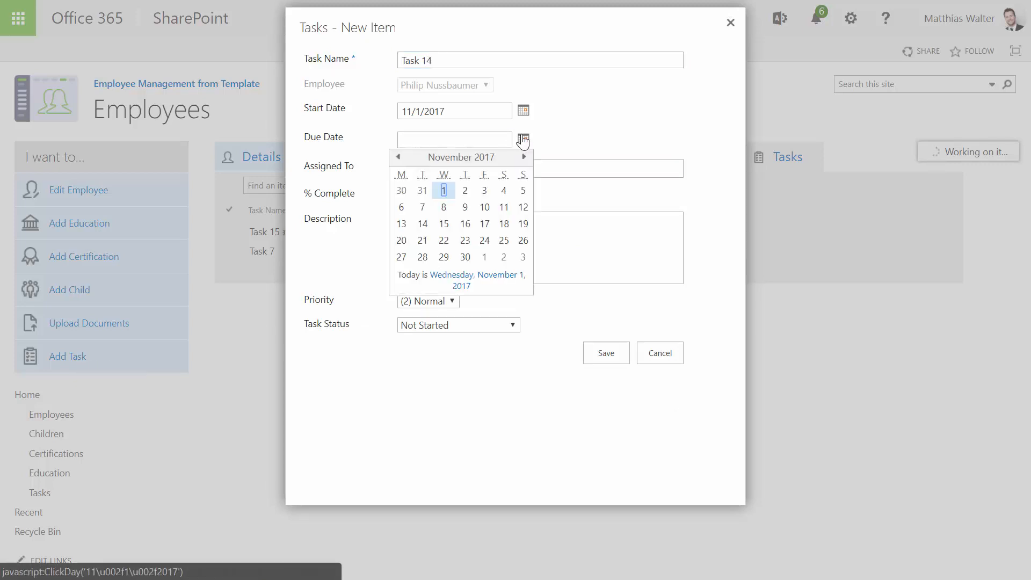
{"action": "left_click", "coordinate": [402, 191]}
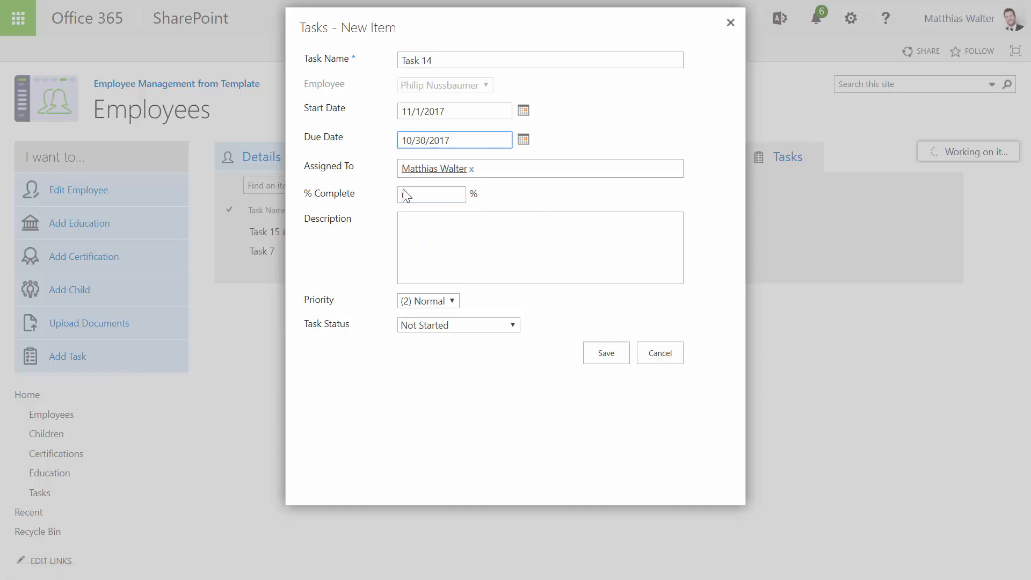
{"action": "left_click", "coordinate": [610, 357]}
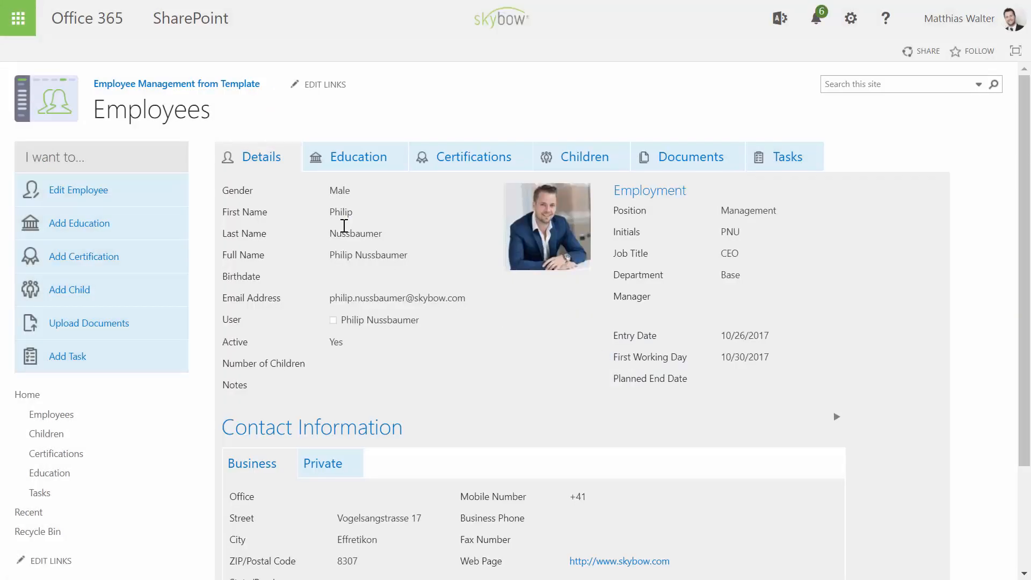
Step: Switch to the solution editor and open the background column settings of the Employees dossier
{"action": "left_click", "coordinate": [175, 116]}
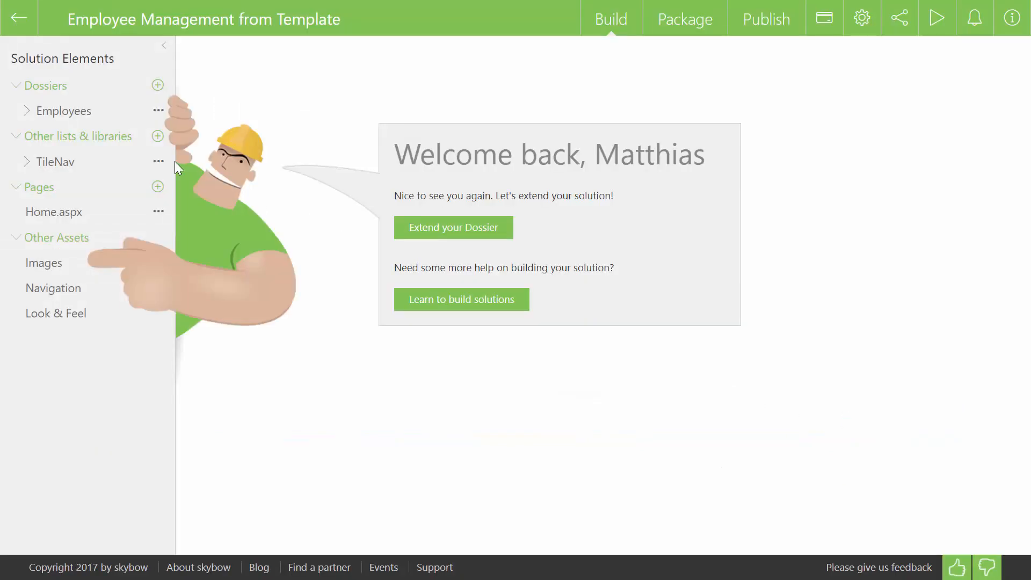
{"action": "left_click", "coordinate": [62, 111]}
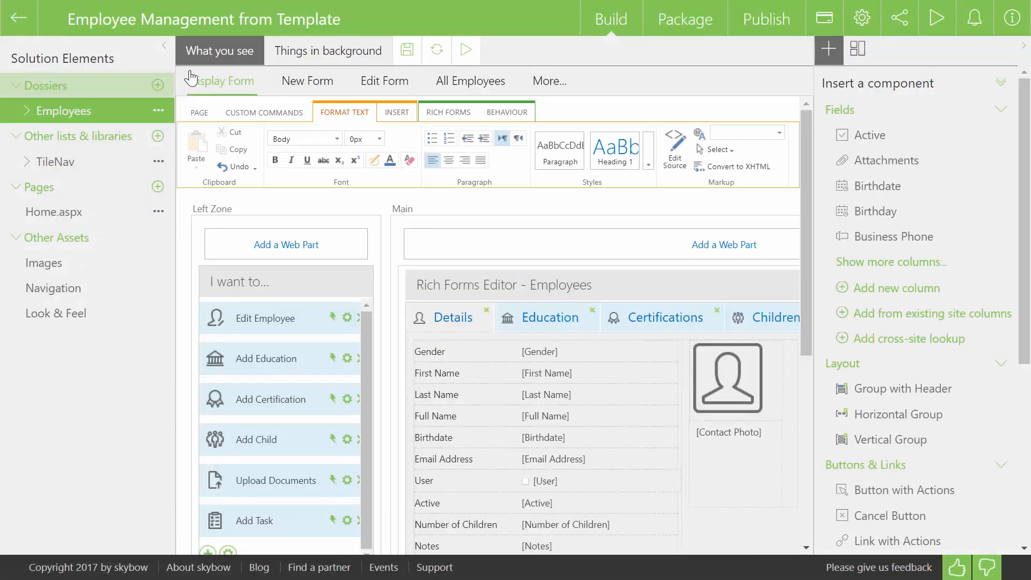
{"action": "left_click", "coordinate": [295, 51]}
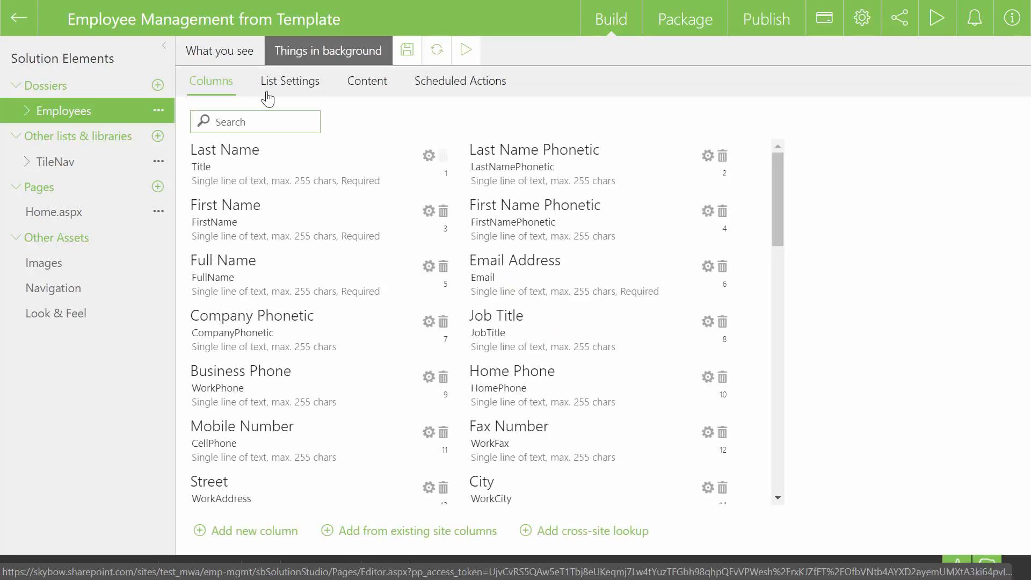
Step: Search the Employees columns for "task" and check the Task Status column's type
{"action": "left_click", "coordinate": [253, 117]}
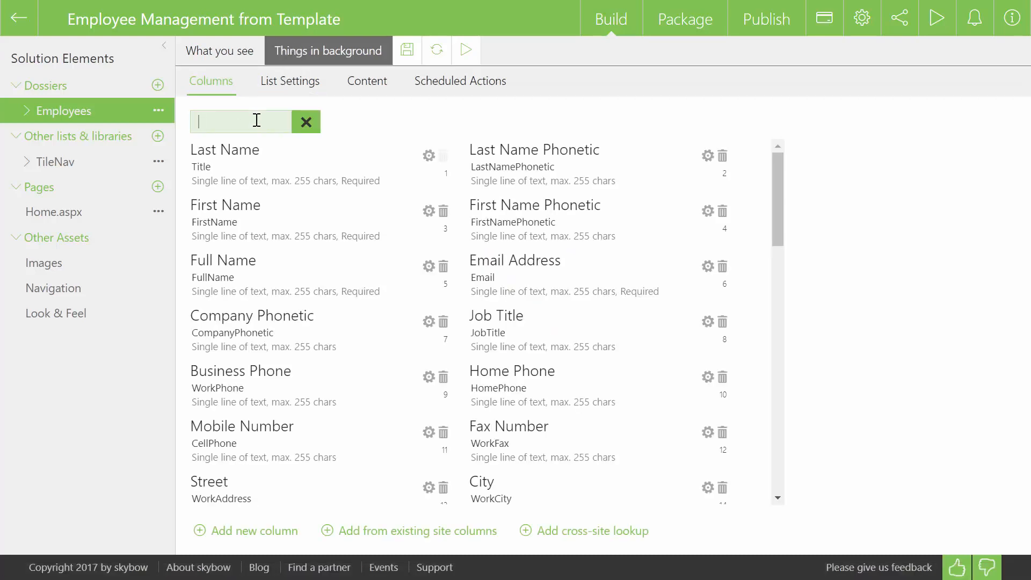
{"action": "type", "text": "task"}
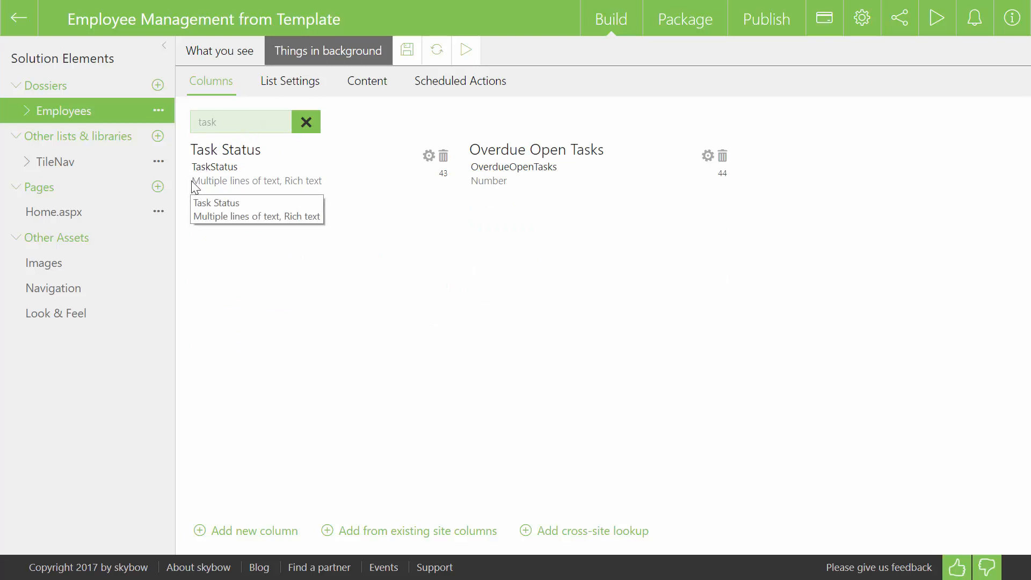
{"action": "left_click_drag", "start_coordinate": [193, 183], "coordinate": [267, 183]}
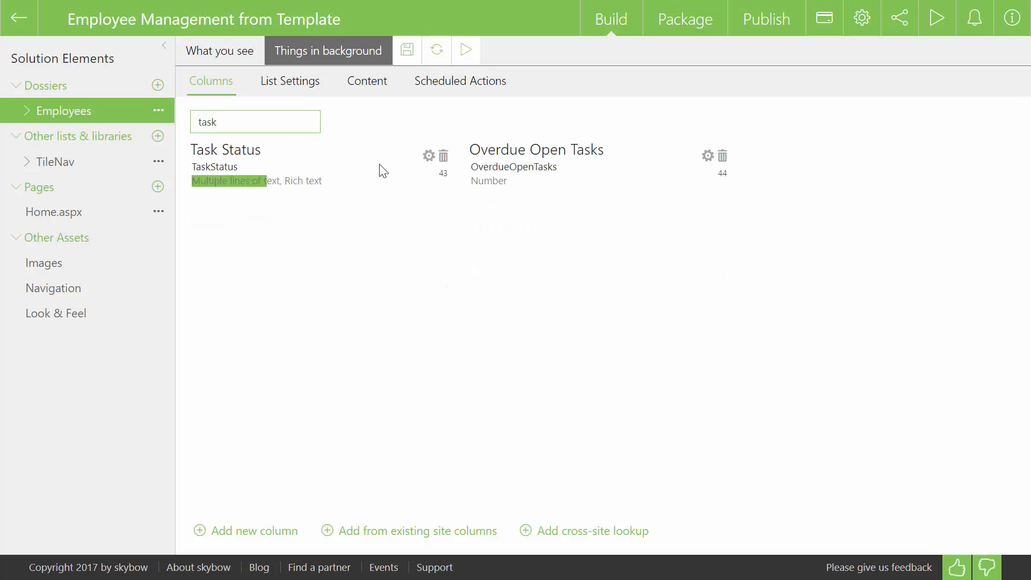
Step: Open the Task Status column's calculated value settings, keep the Expression calculation type and open its expression in the expression builder
{"action": "left_click", "coordinate": [428, 156]}
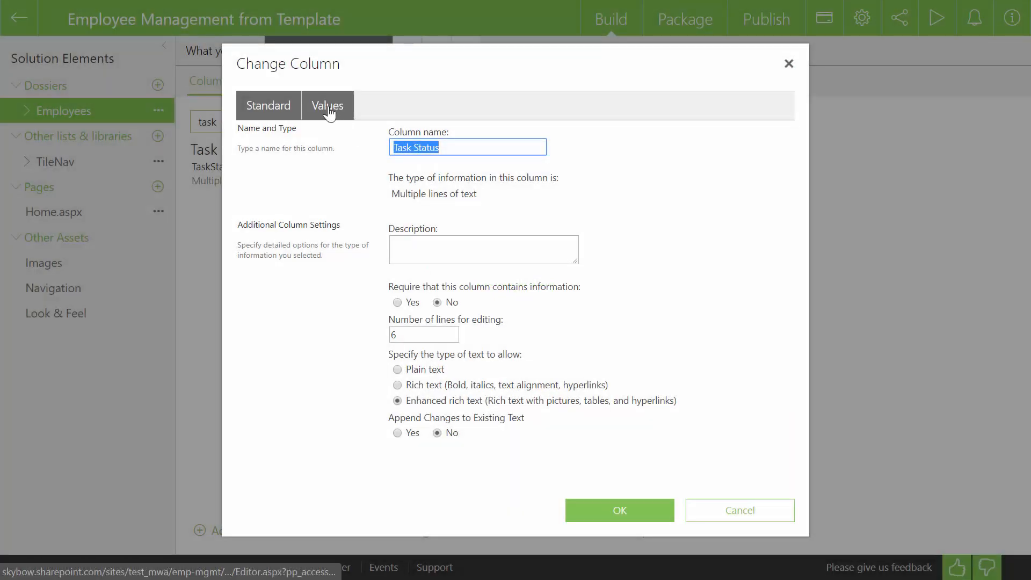
{"action": "left_click", "coordinate": [329, 107]}
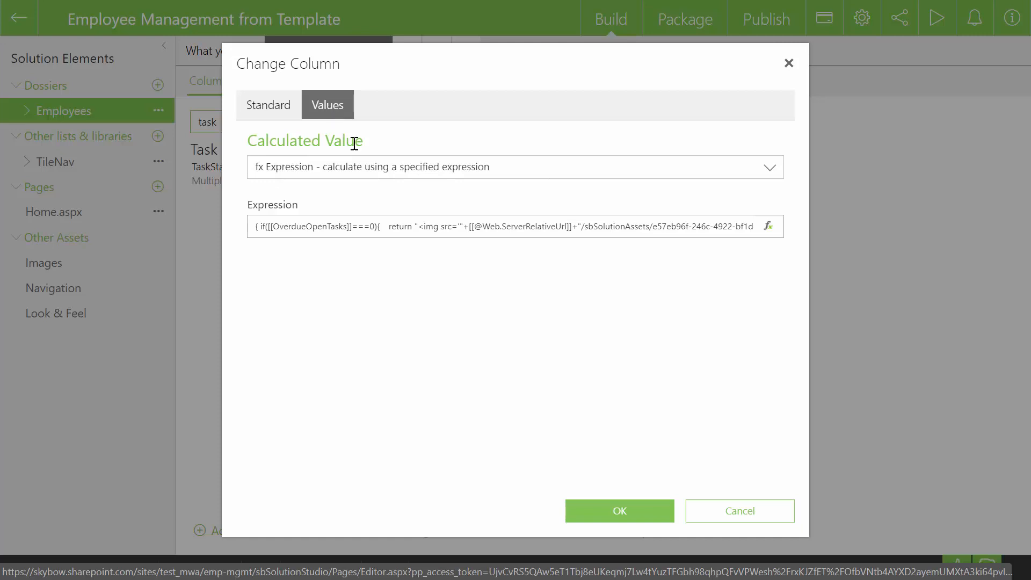
{"action": "left_click", "coordinate": [351, 170]}
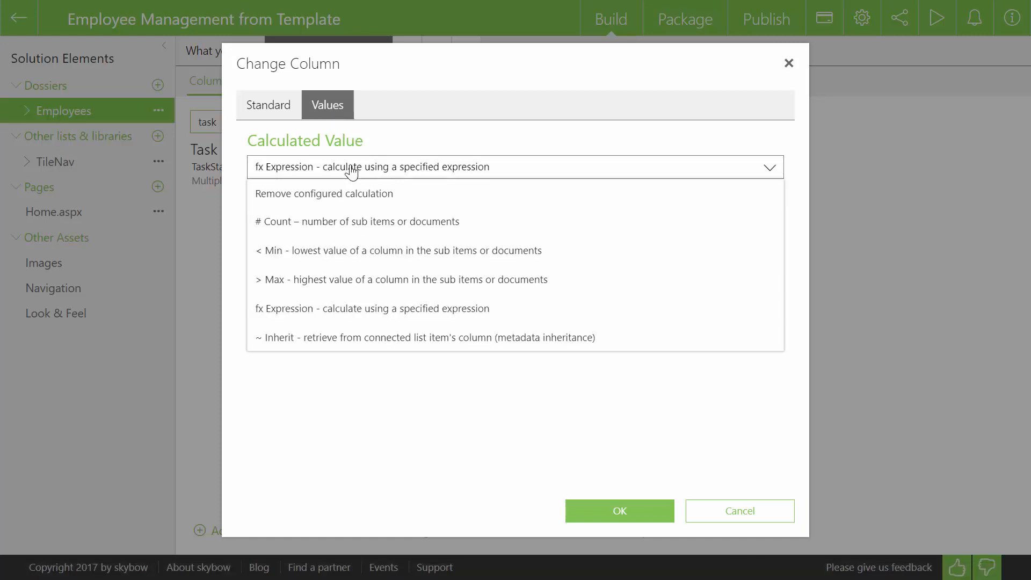
{"action": "left_click", "coordinate": [404, 308]}
{"action": "left_click", "coordinate": [777, 228]}
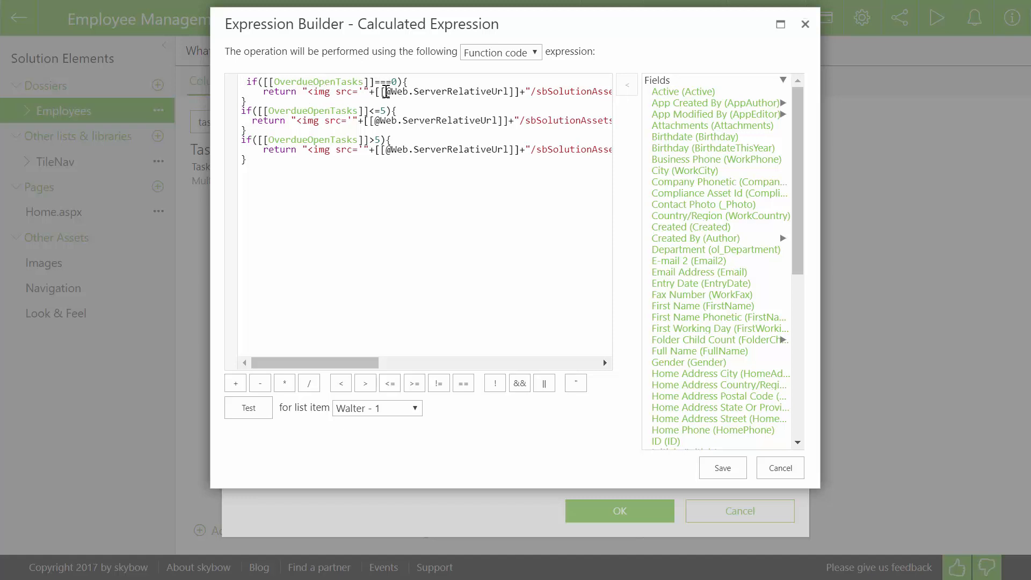
Step: Examine the OverdueOpenTasks conditions and status image paths in the expression, and leave the column without saving
{"action": "left_click_drag", "start_coordinate": [315, 359], "coordinate": [499, 344]}
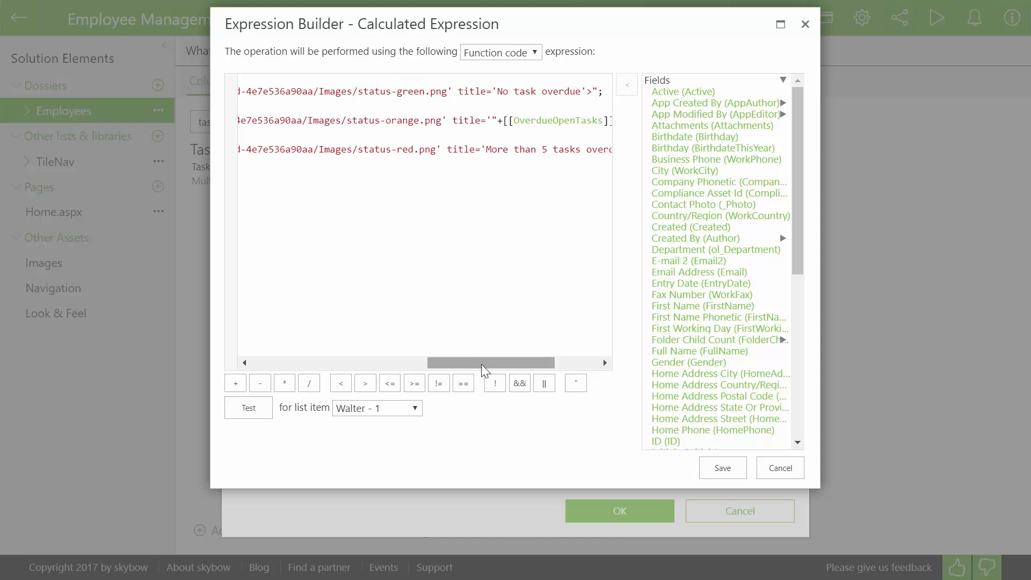
{"action": "left_click_drag", "start_coordinate": [482, 363], "coordinate": [258, 359]}
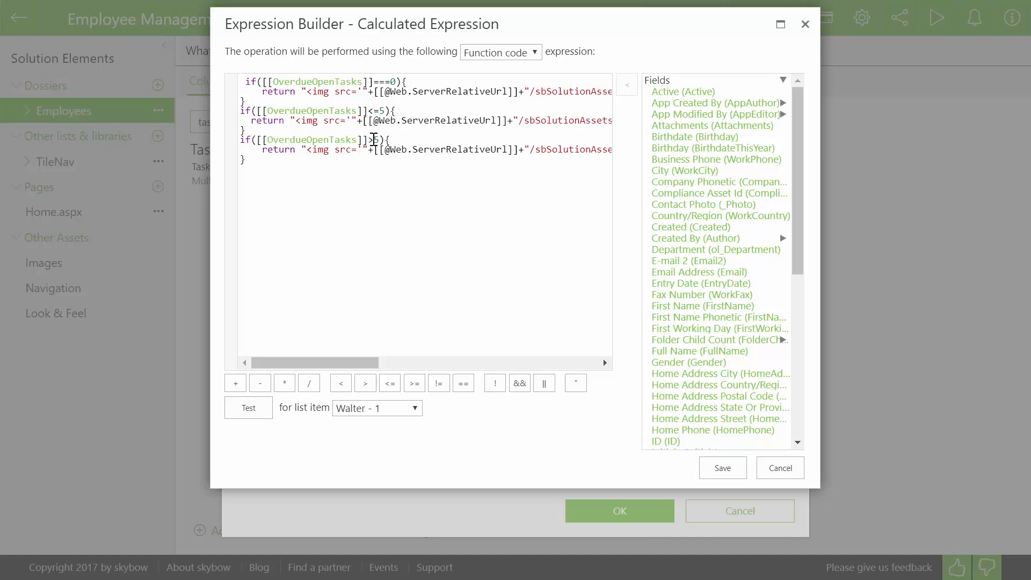
{"action": "left_click", "coordinate": [761, 466]}
{"action": "left_click", "coordinate": [758, 510]}
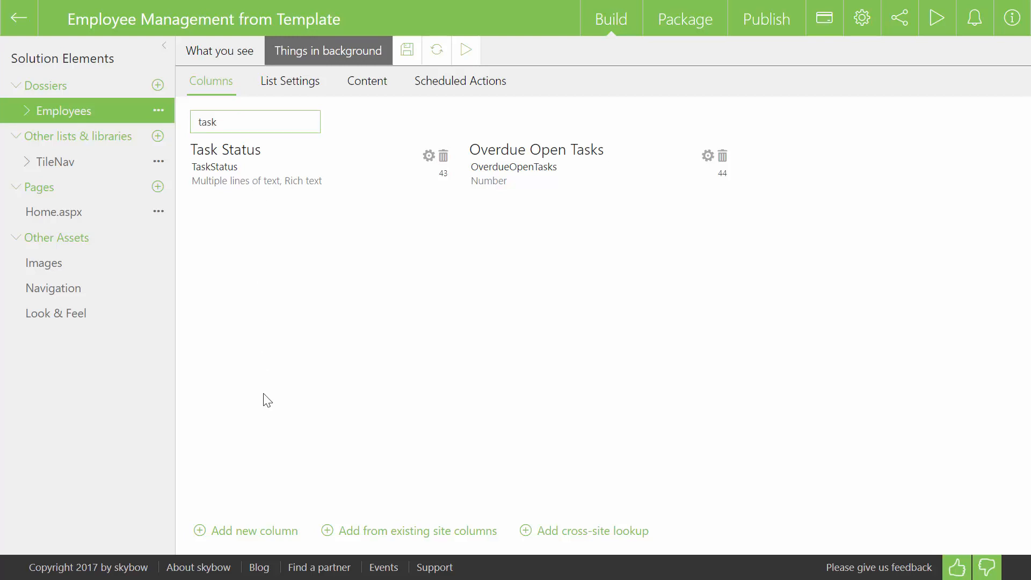
Step: Start a new column in the Employees dossier named Status with the Choice type
{"action": "left_click", "coordinate": [264, 532]}
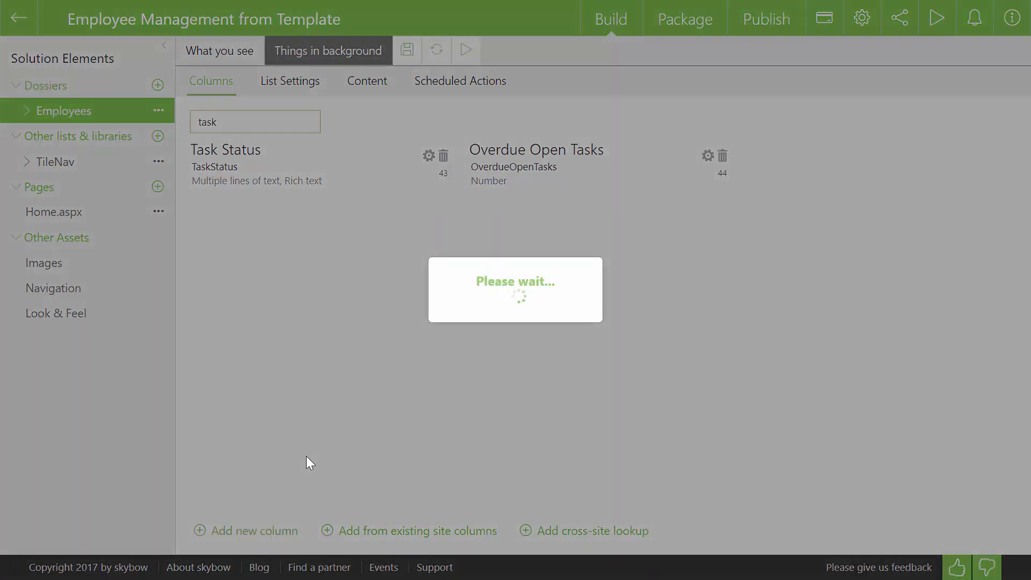
{"action": "type", "text": "Status"}
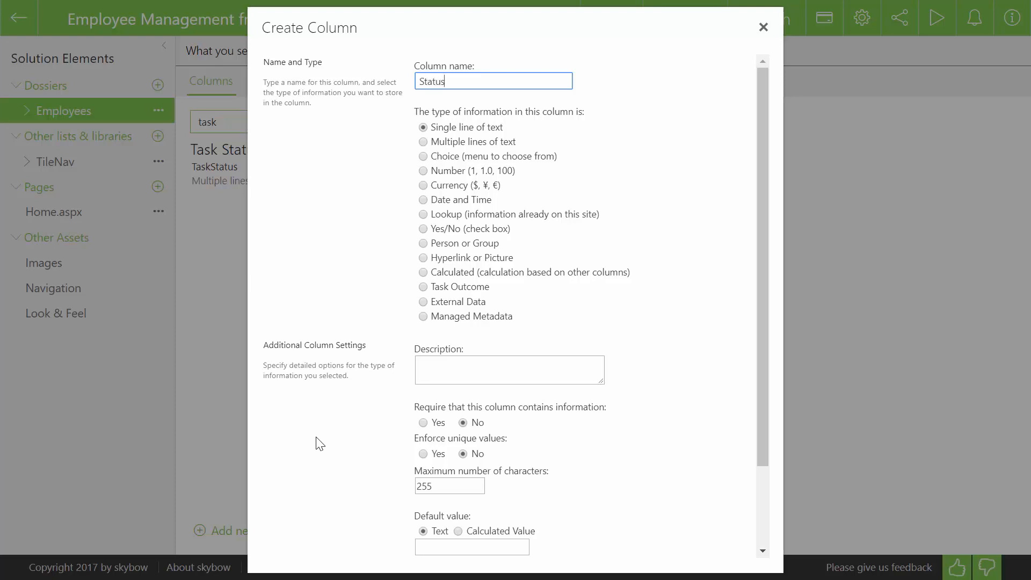
{"action": "left_click", "coordinate": [422, 156]}
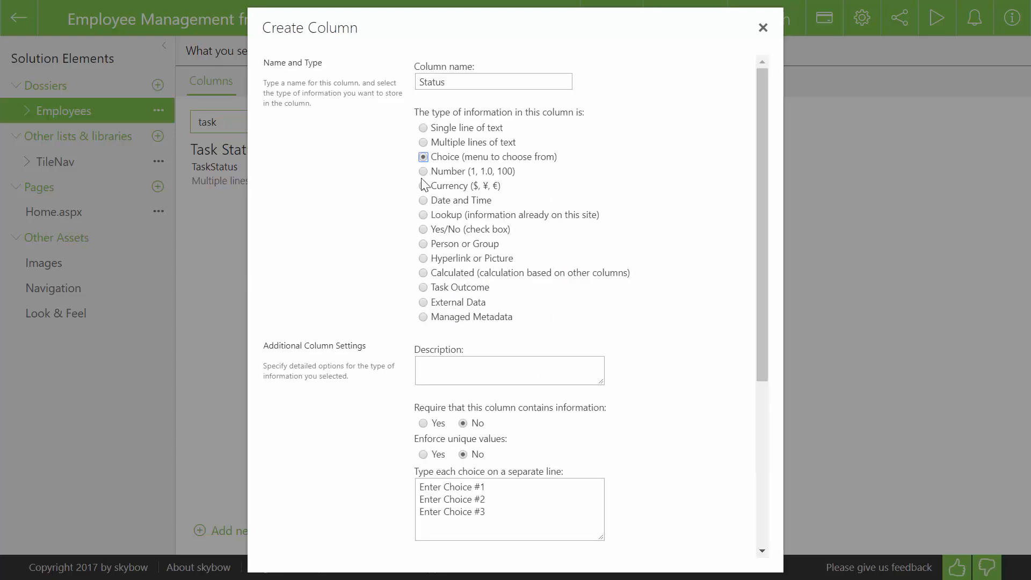
Step: Replace the placeholder choices of the Status column with Prospect, Active and Archive
{"action": "left_click", "coordinate": [505, 511]}
{"action": "key", "text": "ctrl+a"}
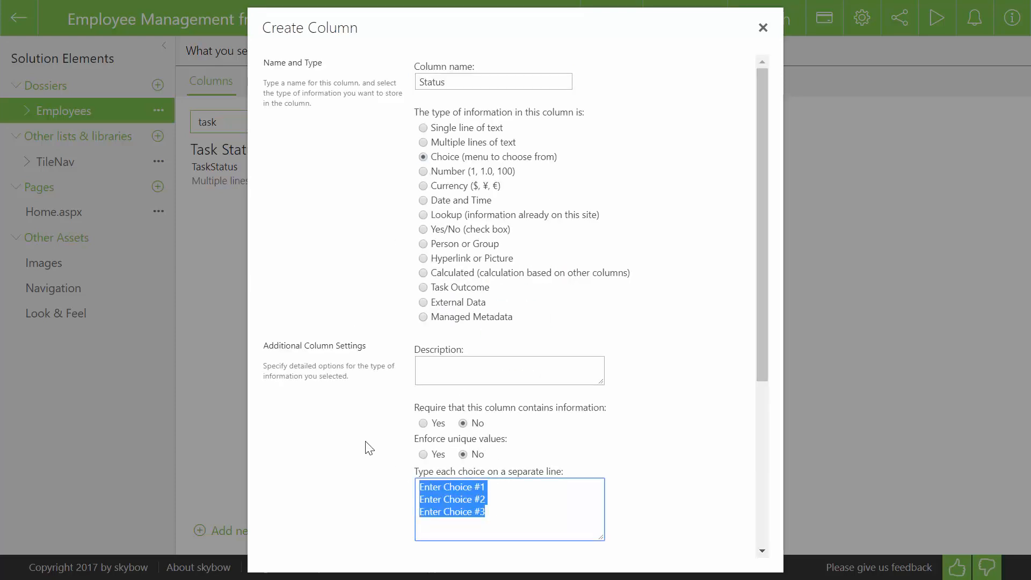
{"action": "type", "text": "Prospect"}
{"action": "key", "text": "Return"}
{"action": "type", "text": "Active"}
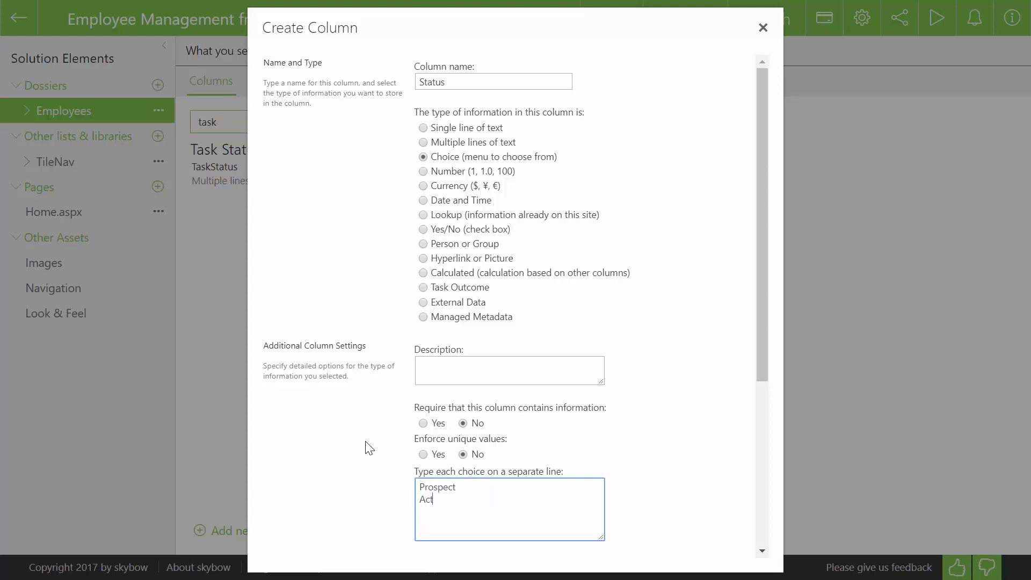
{"action": "key", "text": "Return"}
{"action": "type", "text": "Archive"}
Step: Create the Status column with Prospect as its default value and include it in the default view
{"action": "scroll", "coordinate": [366, 442], "scroll_direction": "down", "scroll_amount": 3}
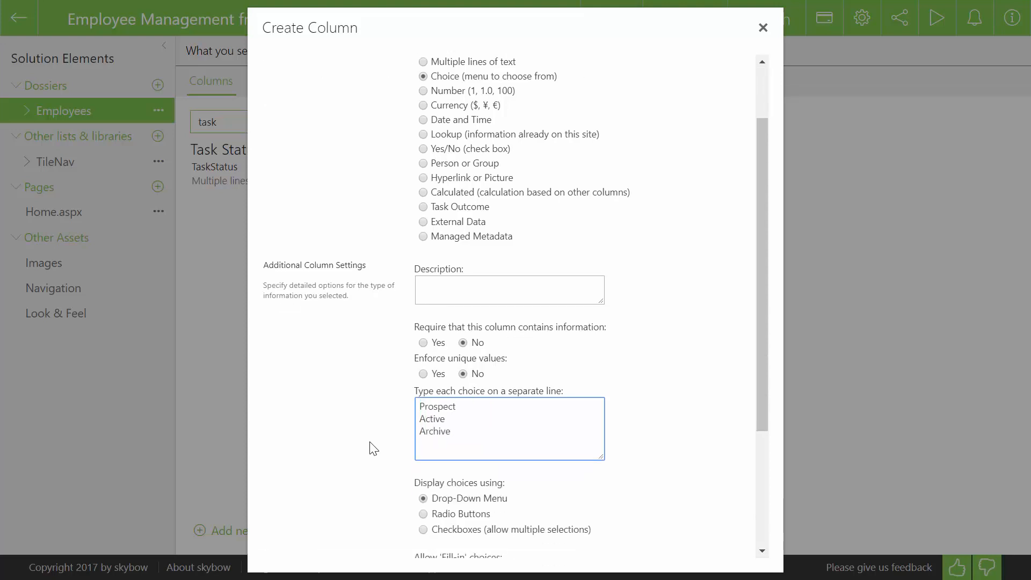
{"action": "left_click", "coordinate": [486, 470]}
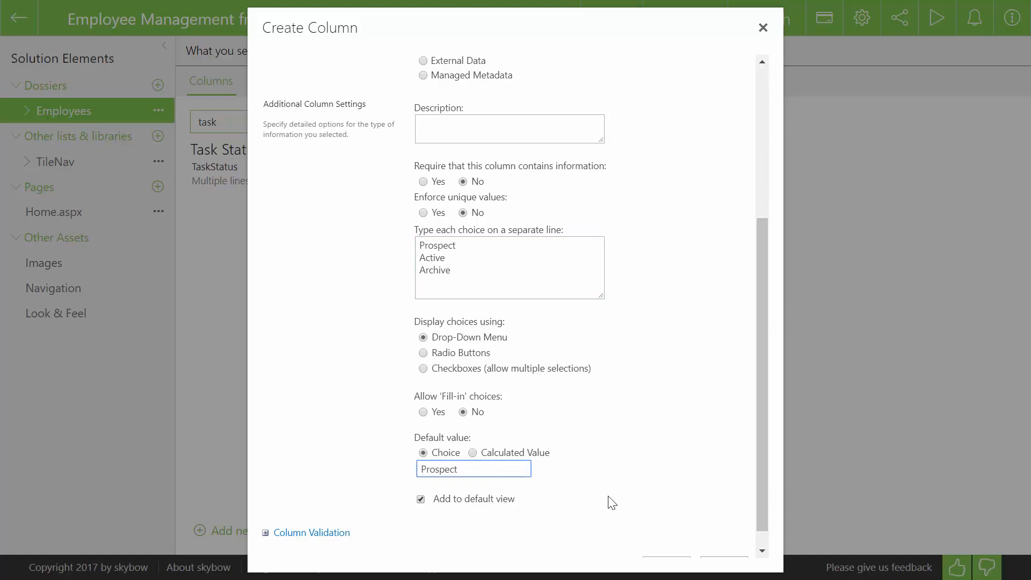
{"action": "scroll", "coordinate": [611, 501], "scroll_direction": "down", "scroll_amount": 1}
{"action": "left_click", "coordinate": [664, 543]}
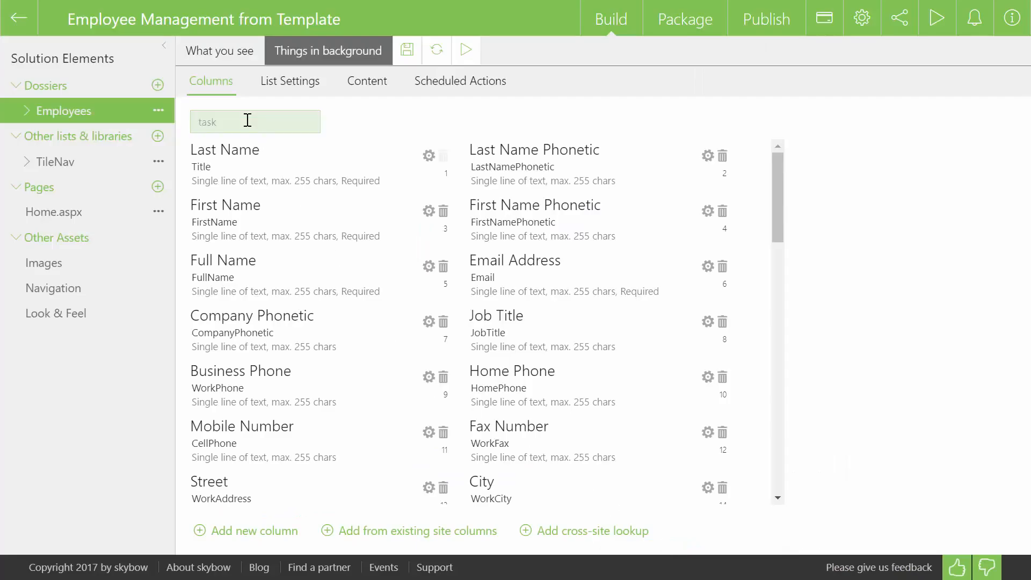
Step: Find the Status column by filtering for "status", and set its calculated value type to Expression
{"action": "left_click_drag", "start_coordinate": [233, 120], "coordinate": [138, 127]}
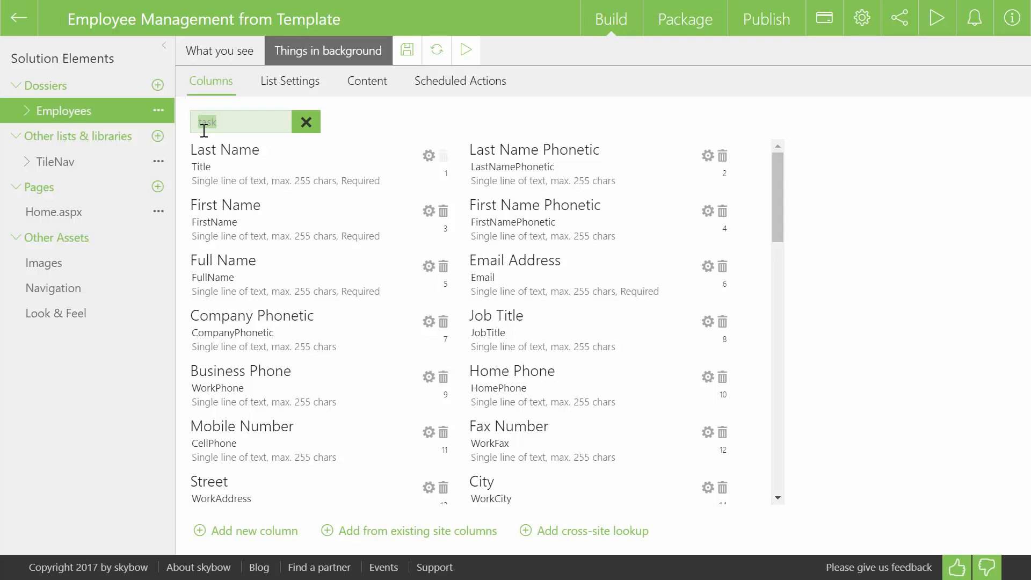
{"action": "type", "text": "status"}
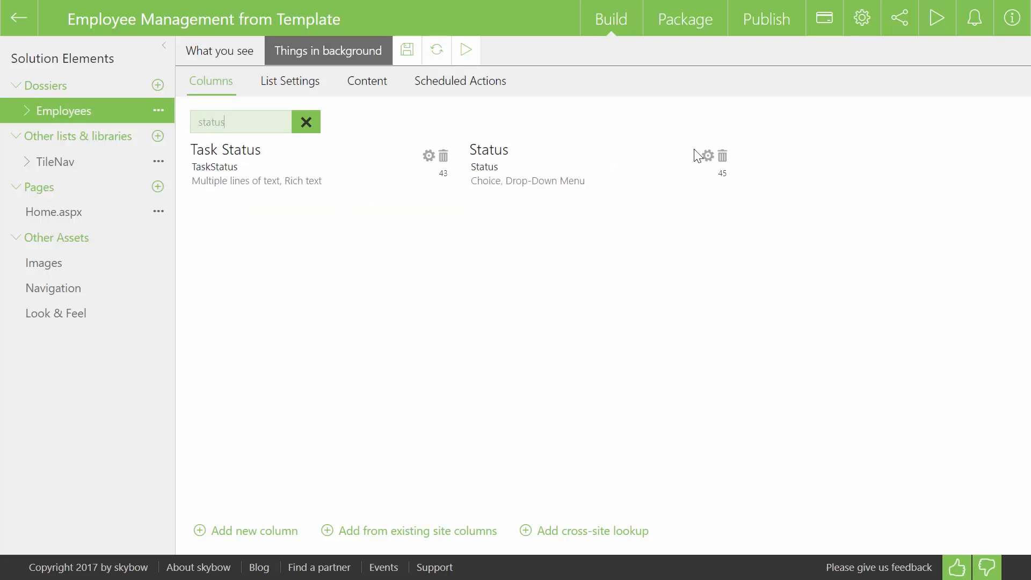
{"action": "left_click", "coordinate": [708, 156]}
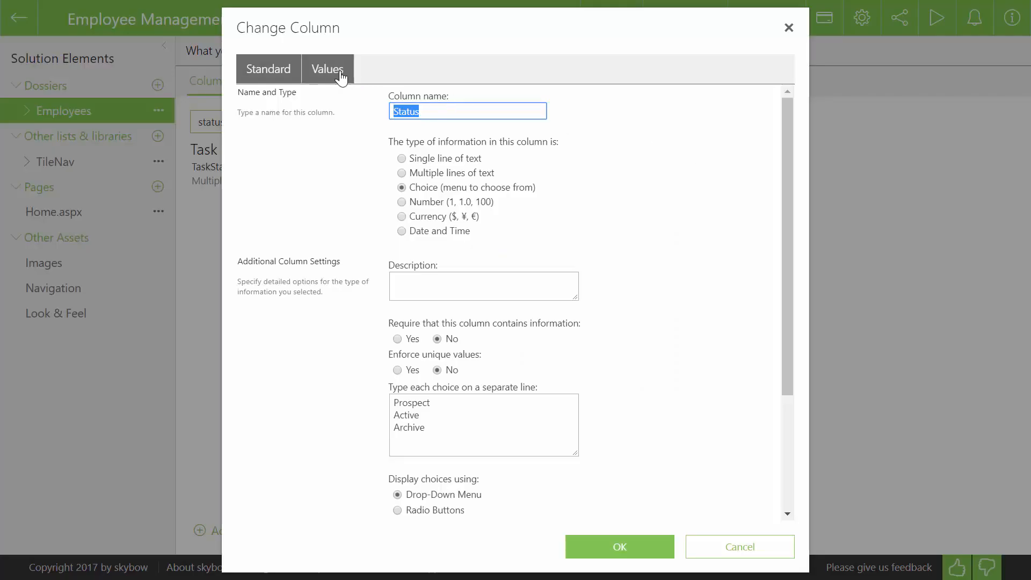
{"action": "left_click", "coordinate": [340, 70]}
{"action": "left_click", "coordinate": [340, 127]}
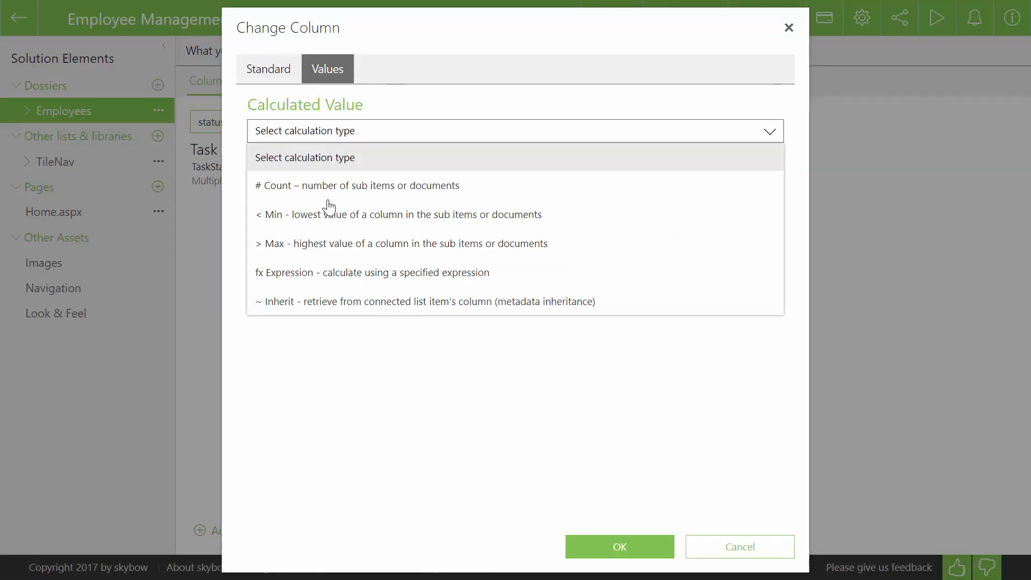
{"action": "left_click", "coordinate": [319, 269]}
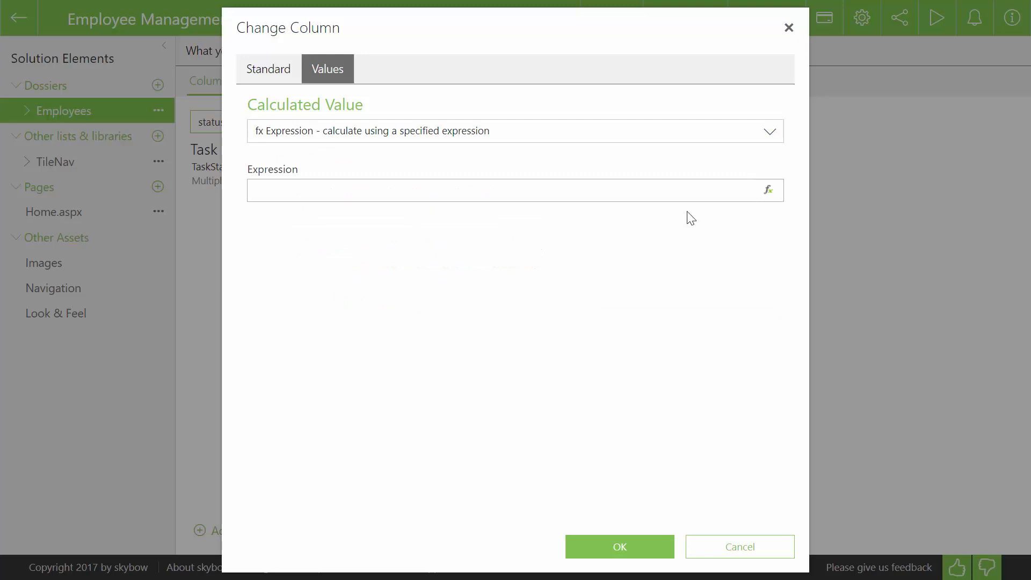
Step: In the Status column's expression builder, write an if block on [[PlannedEndDate]] that returns "Archive"
{"action": "left_click", "coordinate": [771, 191]}
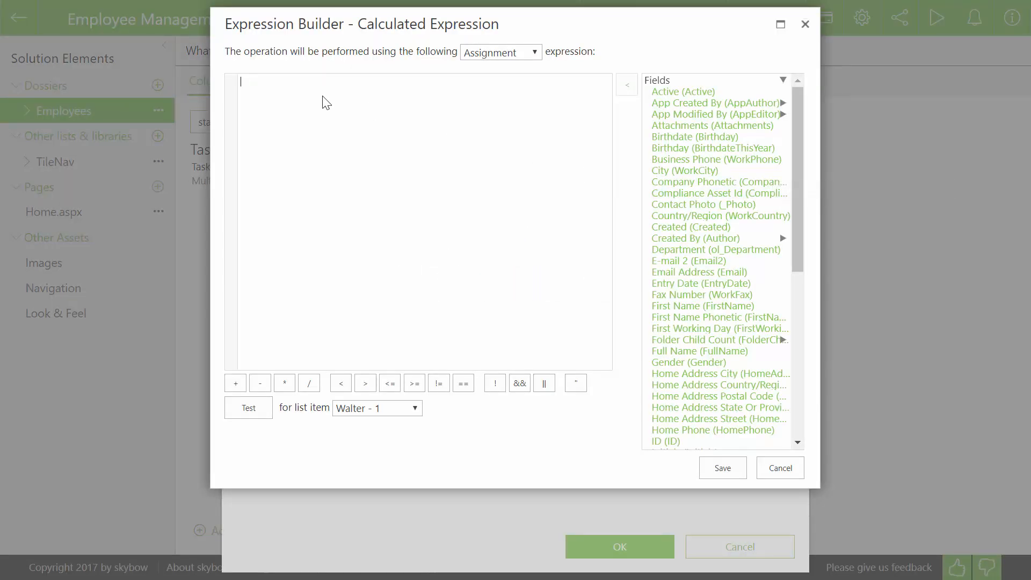
{"action": "type", "text": "if("}
{"action": "scroll", "coordinate": [667, 293], "scroll_direction": "down", "scroll_amount": 5}
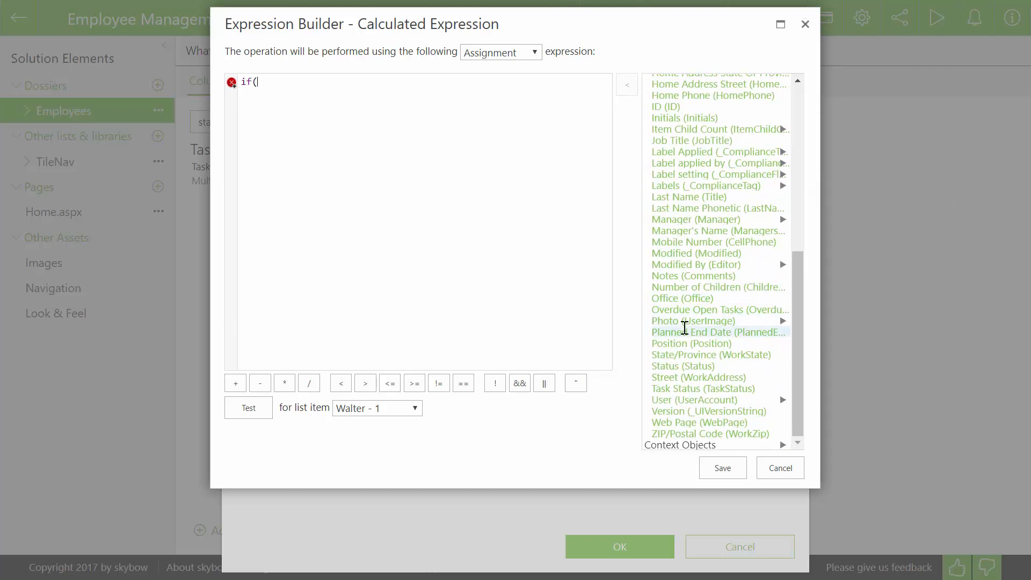
{"action": "double_click", "coordinate": [684, 331]}
{"action": "type", "text": ")"}
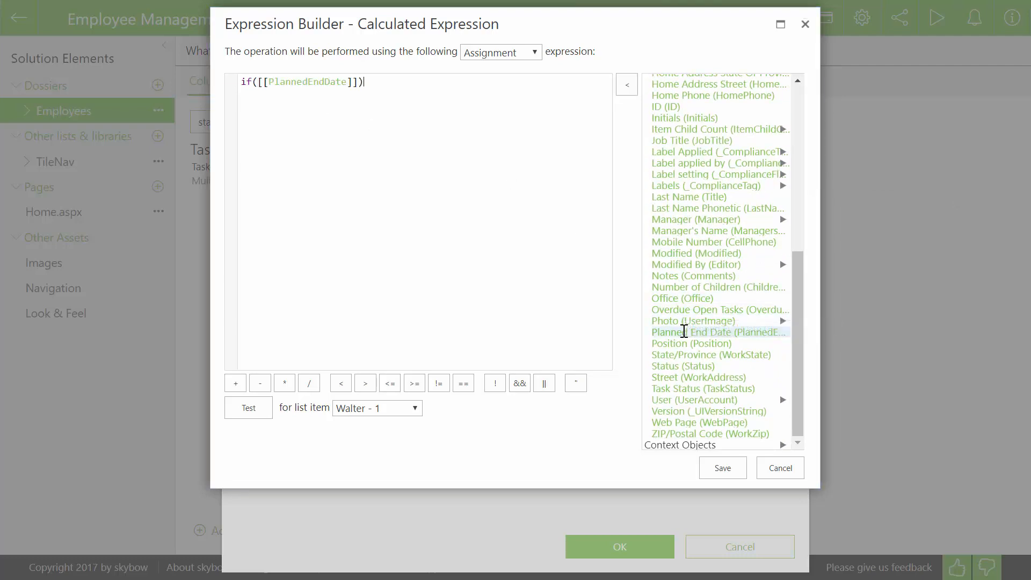
{"action": "key", "text": "Return"}
{"action": "type", "text": "{}"}
{"action": "key", "text": "Left"}
{"action": "key", "text": "Return"}
{"action": "key", "text": "Return"}
{"action": "key", "text": "Up"}
{"action": "type", "text": "return \"Archive\";"}
Step: Add a second if block below it on [[EntryDate]] that returns "Active"
{"action": "key", "text": "Down"}
{"action": "key", "text": "Return"}
{"action": "type", "text": "if("}
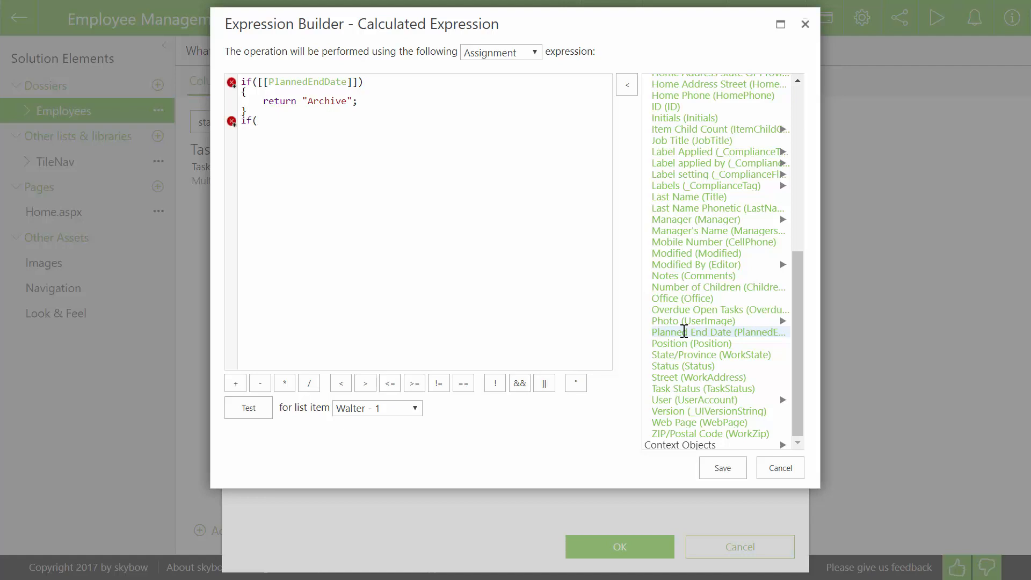
{"action": "scroll", "coordinate": [685, 331], "scroll_direction": "up", "scroll_amount": 7}
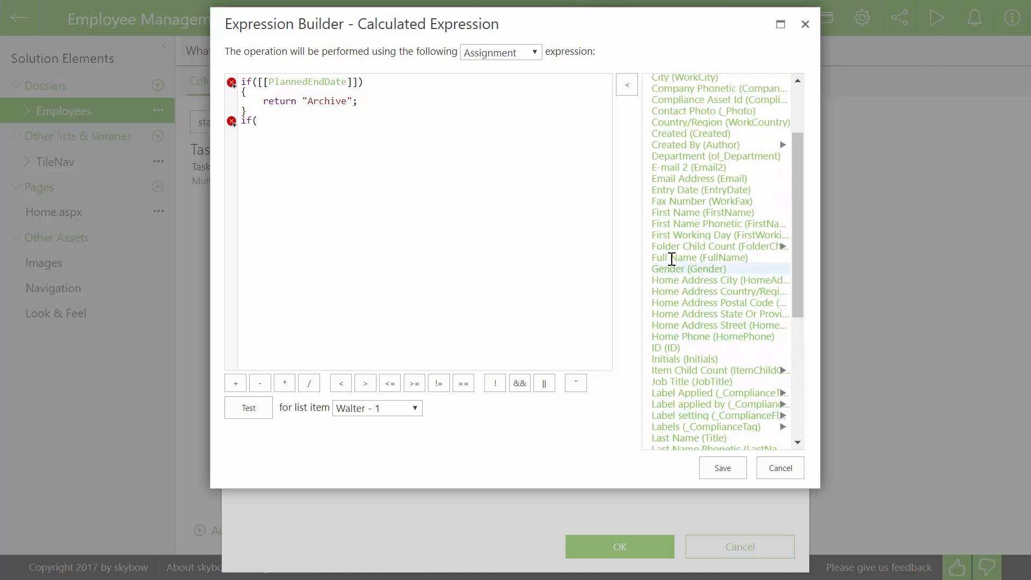
{"action": "type", "text": ")"}
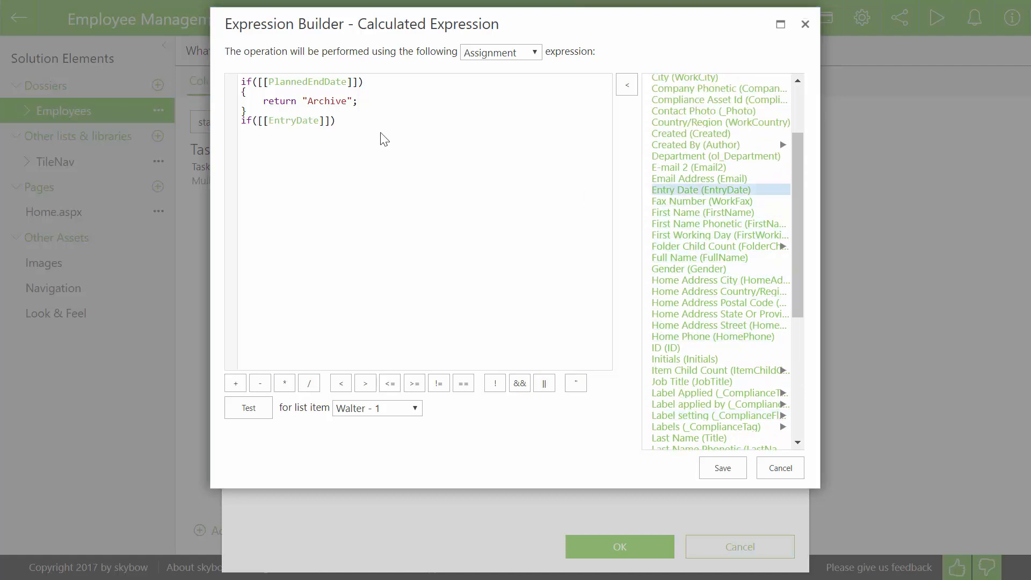
{"action": "key", "text": "Return"}
{"action": "type", "text": "return \""}
{"action": "type", "text": "A"}
{"action": "type", "text": "ctive\"; }"}
Step: Add an else branch to the EntryDate condition that returns "Prospect"
{"action": "type", "text": "else{"}
{"action": "key", "text": "Return"}
{"action": "type", "text": "return"}
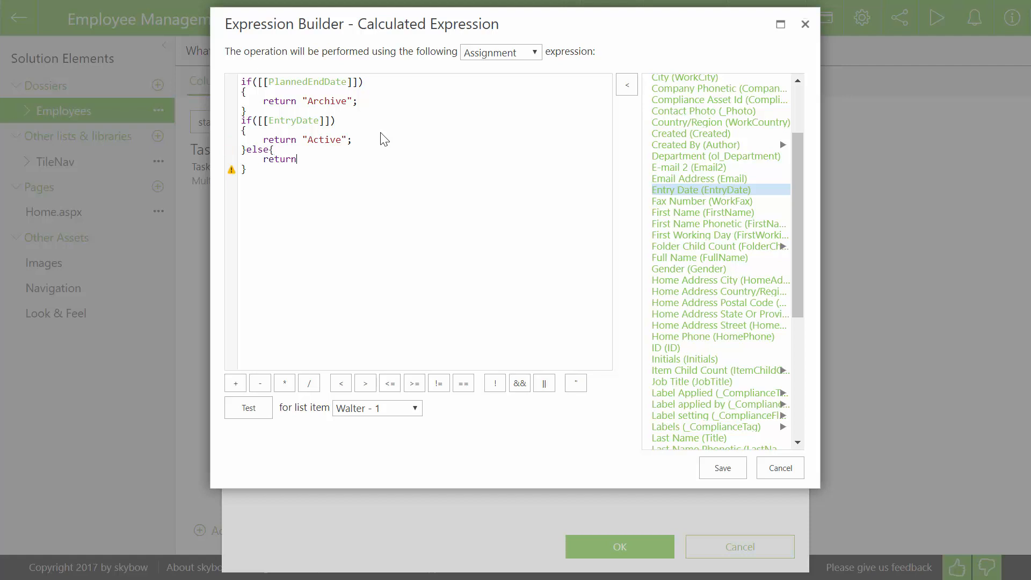
{"action": "type", "text": " \"Prospect\";"}
Step: Change the expression type to Function code, and save the expression and the Status column
{"action": "left_click", "coordinate": [497, 54]}
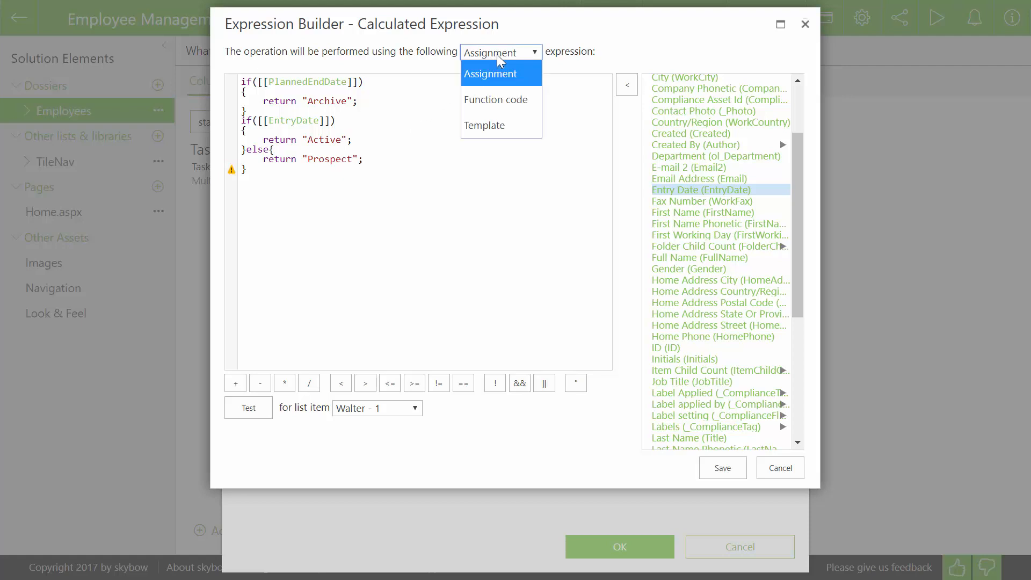
{"action": "left_click", "coordinate": [517, 101]}
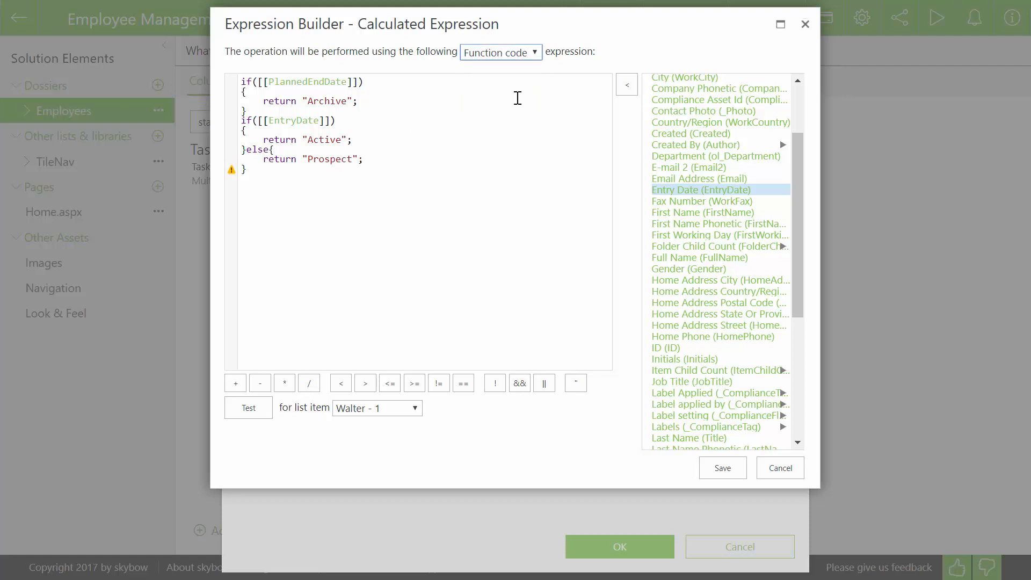
{"action": "left_click", "coordinate": [519, 53]}
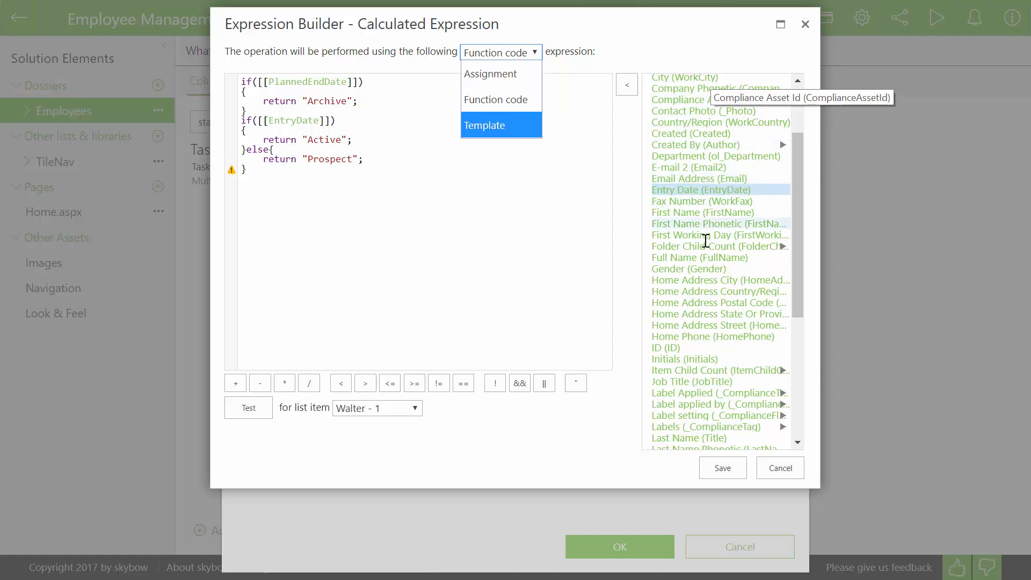
{"action": "left_click", "coordinate": [396, 218]}
{"action": "left_click", "coordinate": [723, 468]}
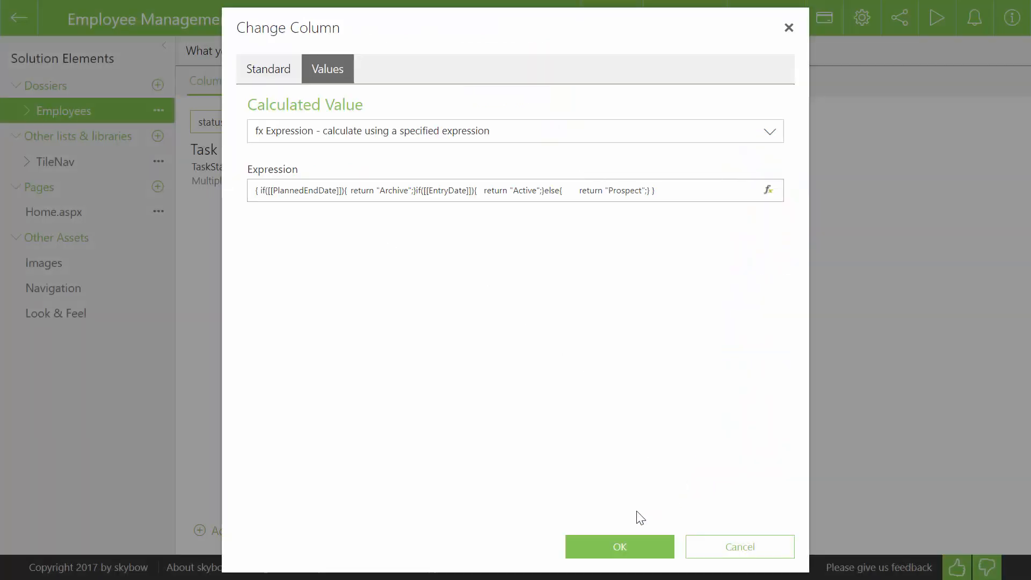
{"action": "left_click", "coordinate": [597, 547]}
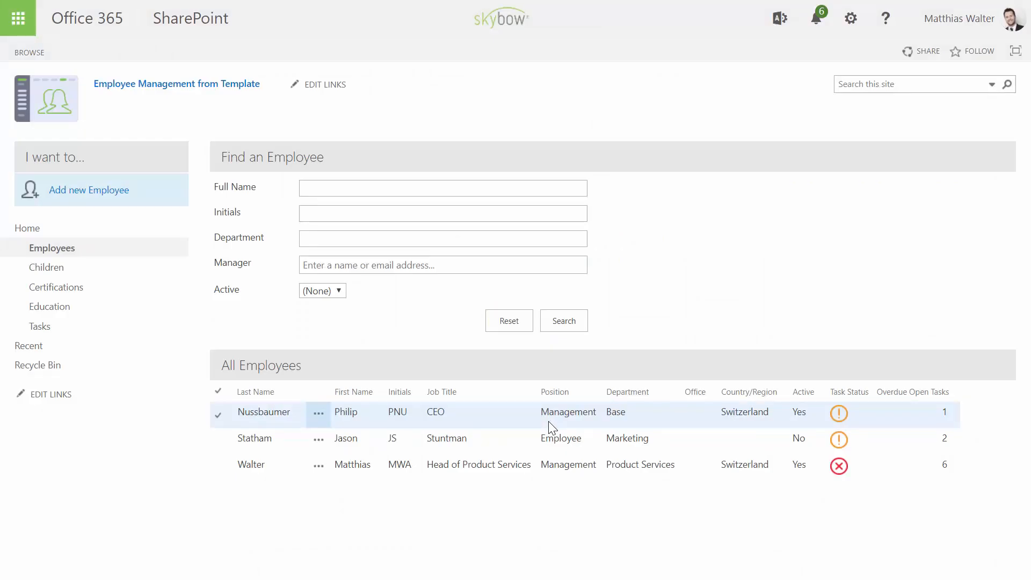
Step: Switch to the SharePoint Employees page, reload it, and open the Head of Product Services employee for editing
{"action": "key", "text": "F5"}
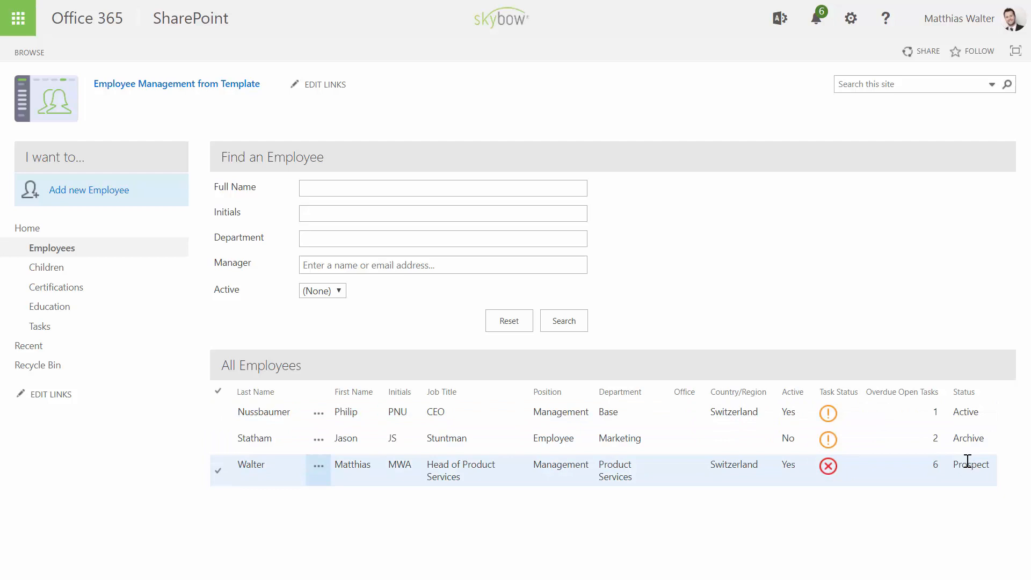
{"action": "left_click", "coordinate": [319, 465]}
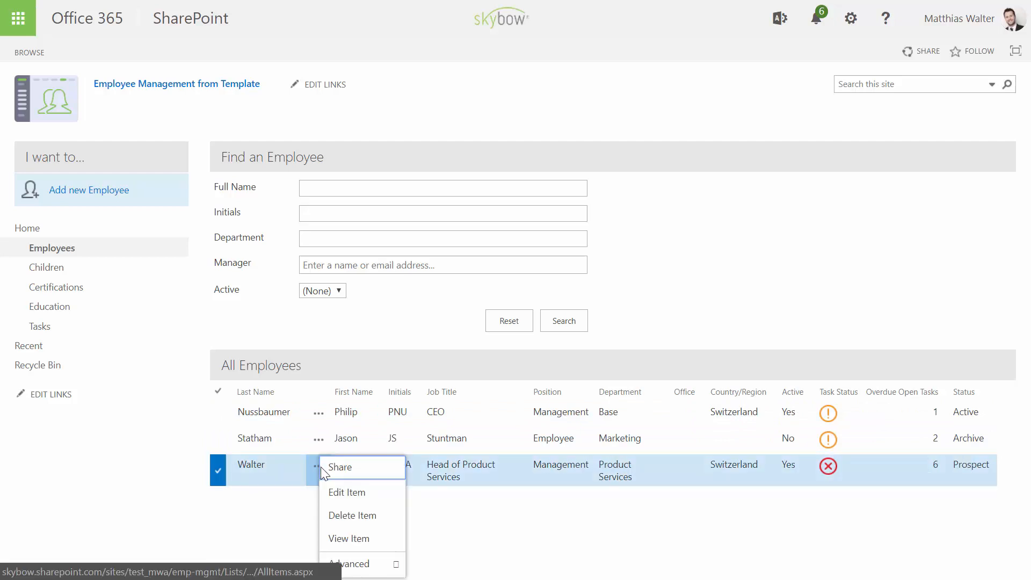
{"action": "left_click", "coordinate": [347, 492]}
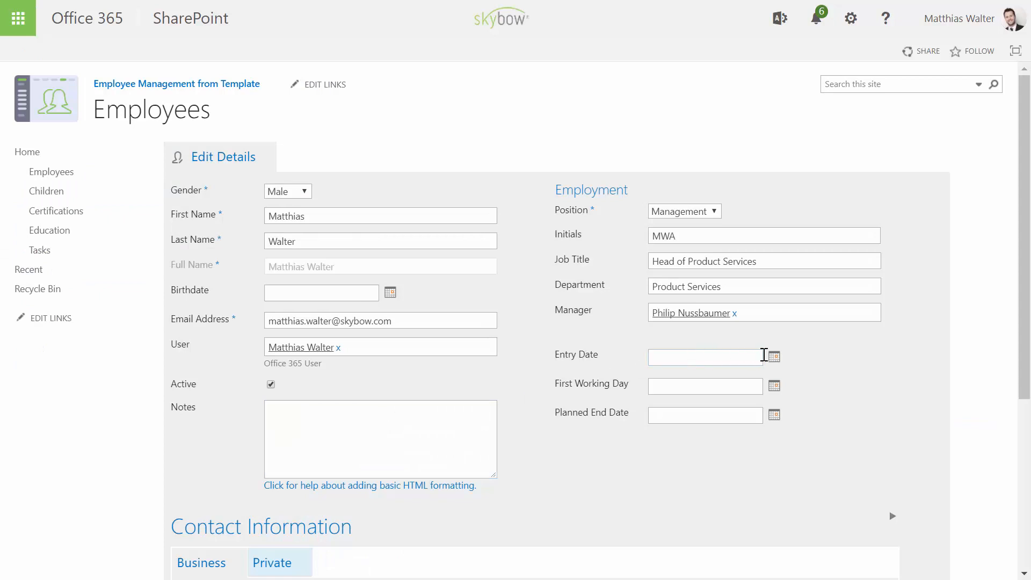
Step: Set the employee's Entry Date to 11/4/2017, save the record and return to the All Employees list
{"action": "left_click", "coordinate": [775, 358]}
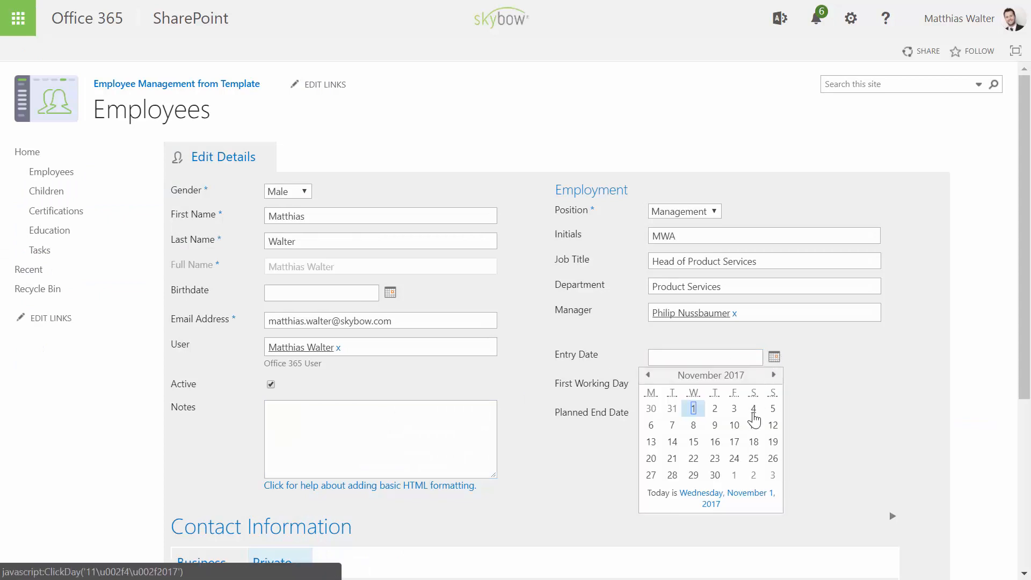
{"action": "left_click", "coordinate": [754, 409]}
{"action": "scroll", "coordinate": [753, 411], "scroll_direction": "down", "scroll_amount": 5}
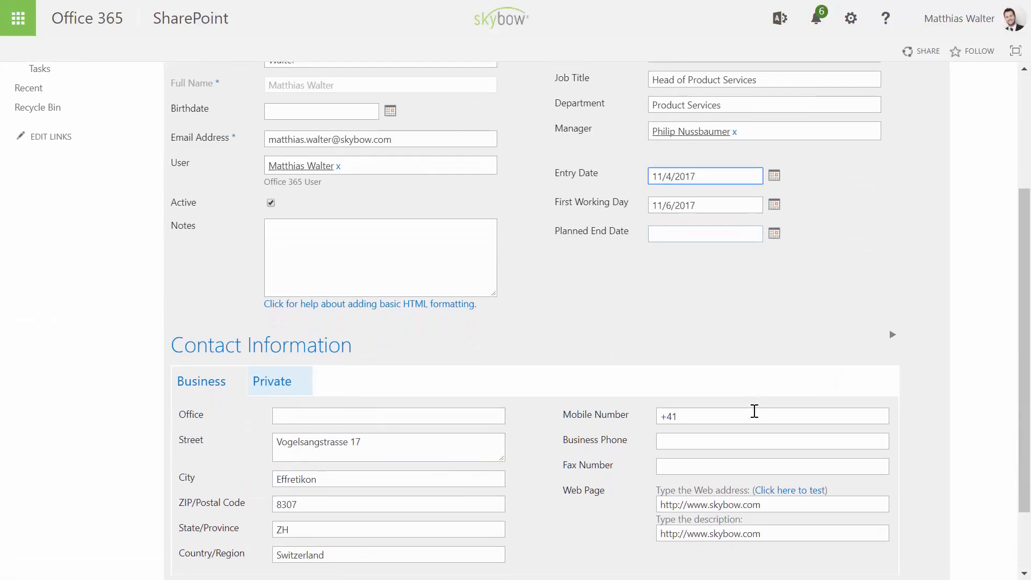
{"action": "left_click", "coordinate": [817, 517]}
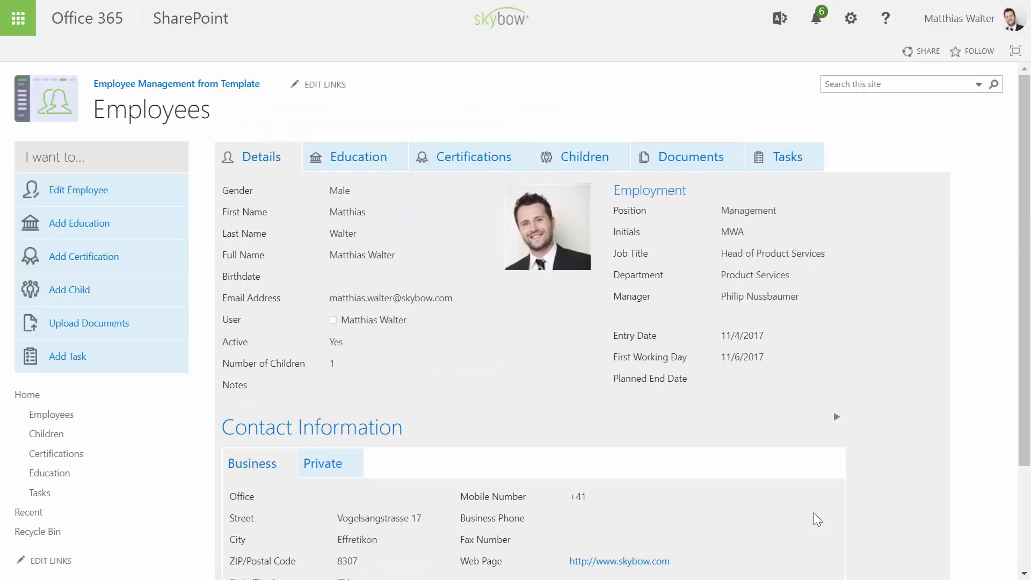
{"action": "left_click", "coordinate": [141, 115]}
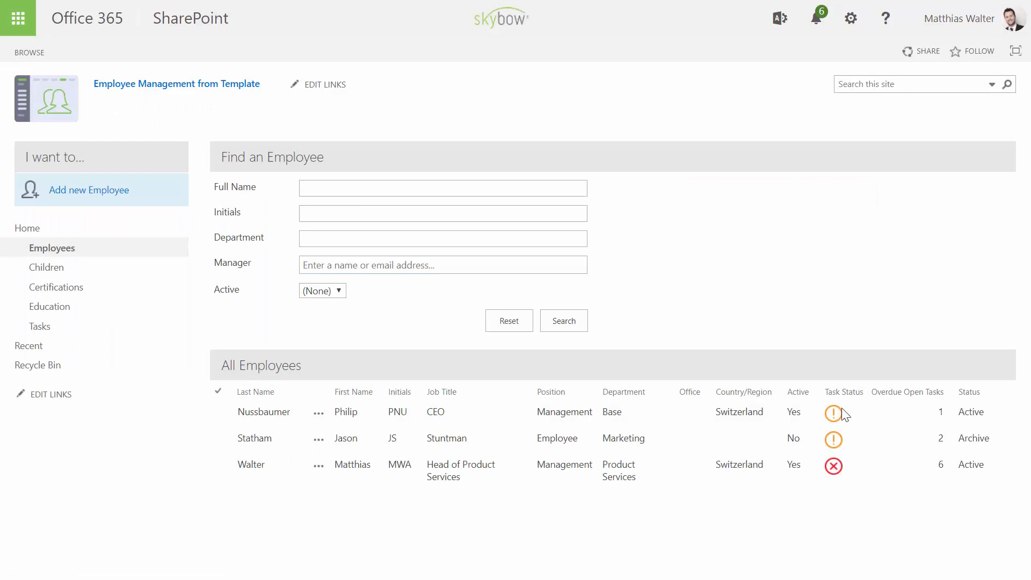